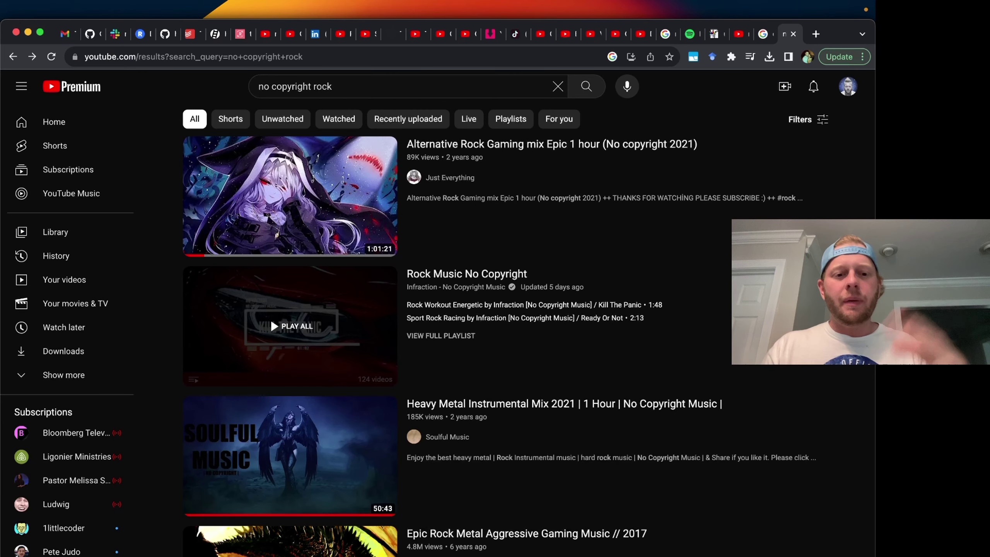
Open the full MontageRock Copyright Free Rock! playlist from the search results
scroll(468, 312, down, 2)
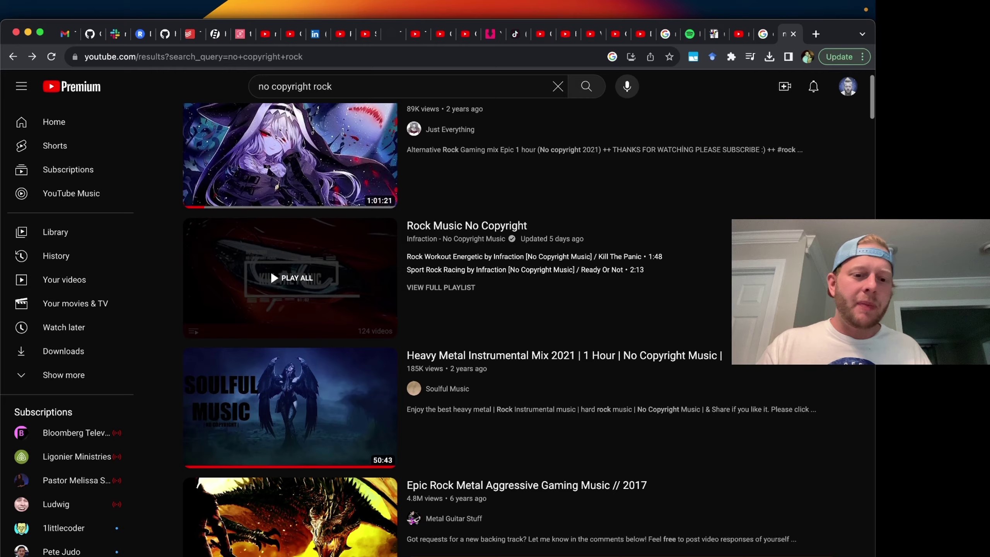
scroll(459, 292, down, 10)
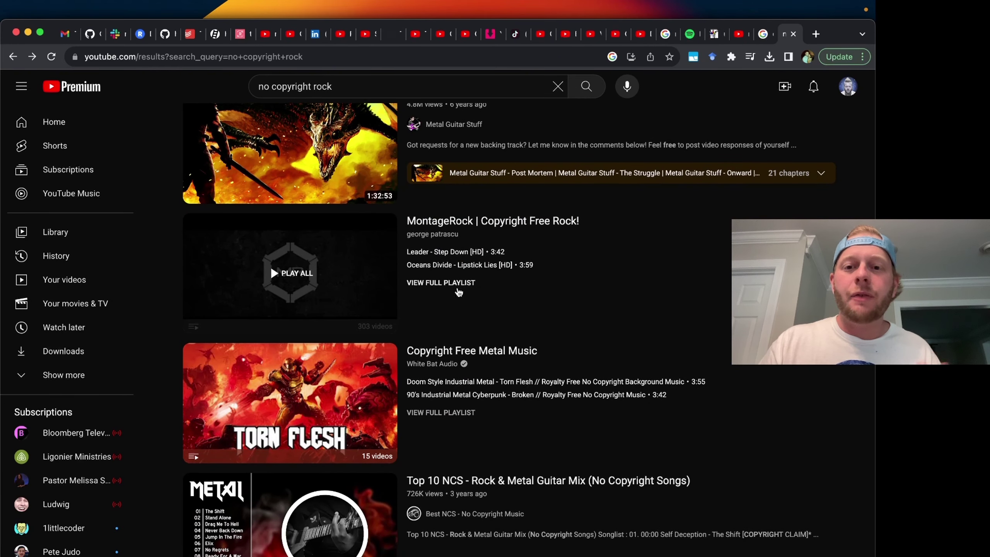
click(459, 291)
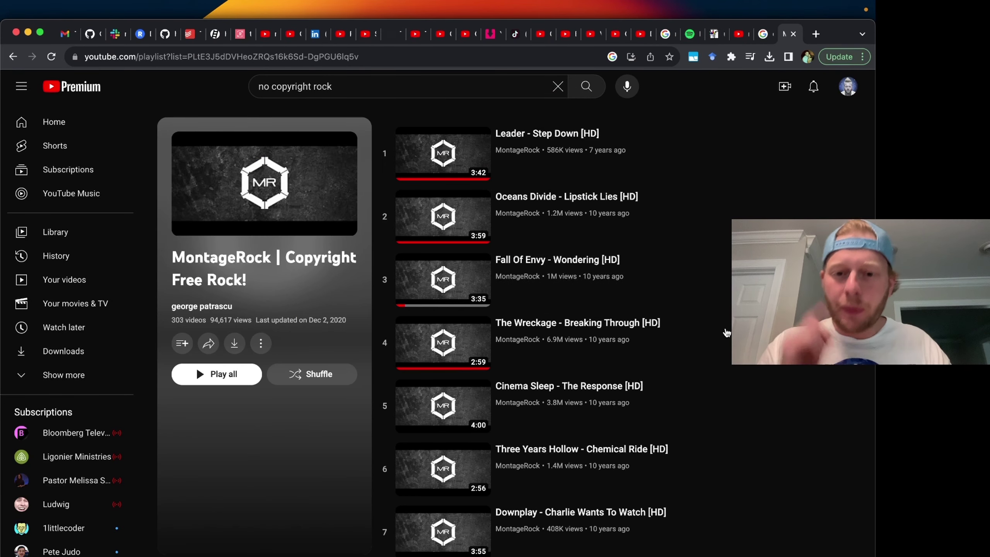
Search the playlist for Deaf Havana, Cartel and Thousand Foot Krutch (row 47)
key(super+f)
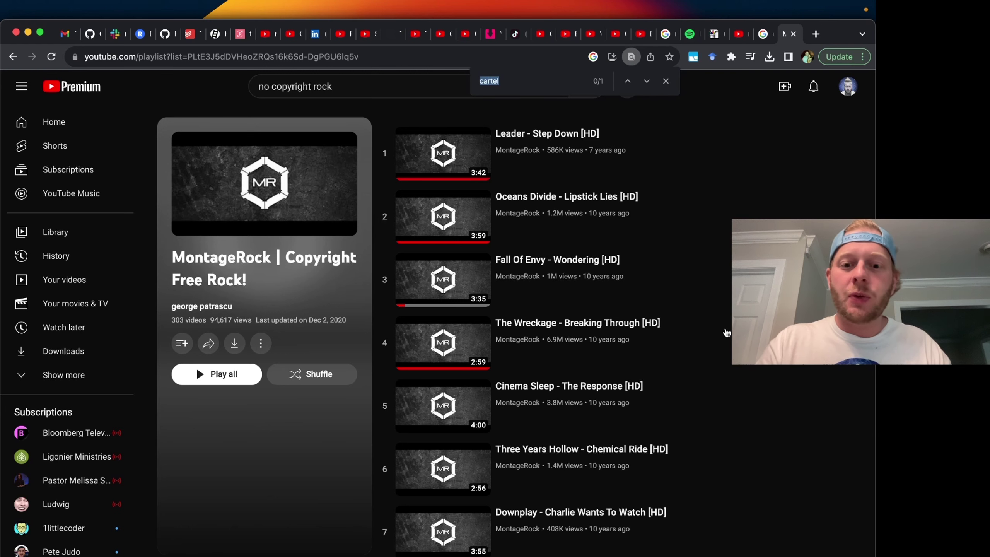
text(deaf)
key(Escape)
key(super+f)
text(cartel)
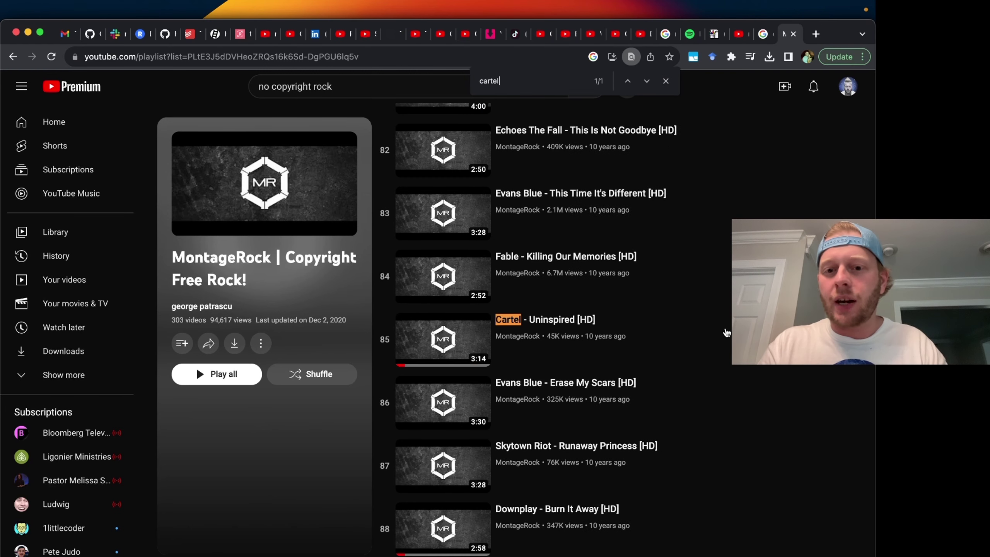
key(Escape)
key(super+f)
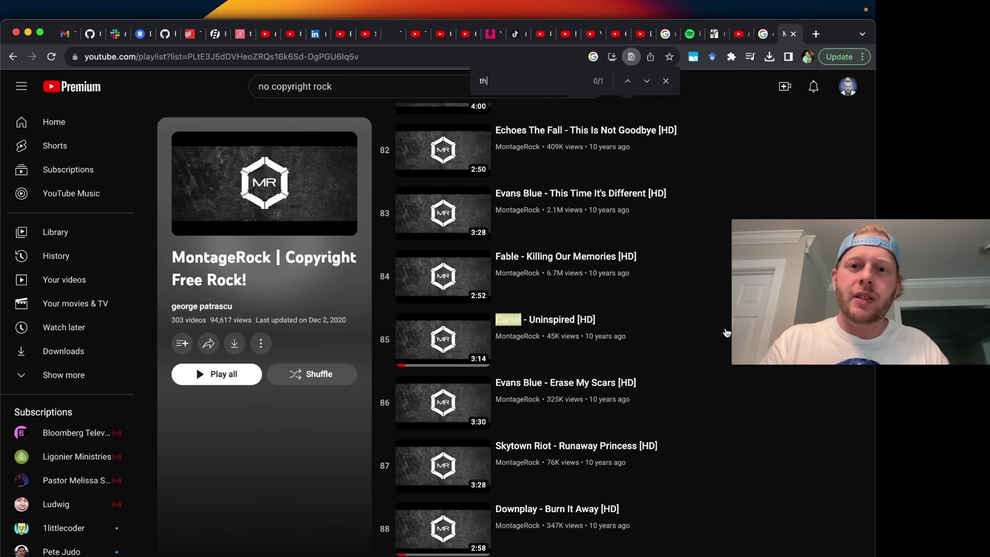
text(thousan)
key(Escape)
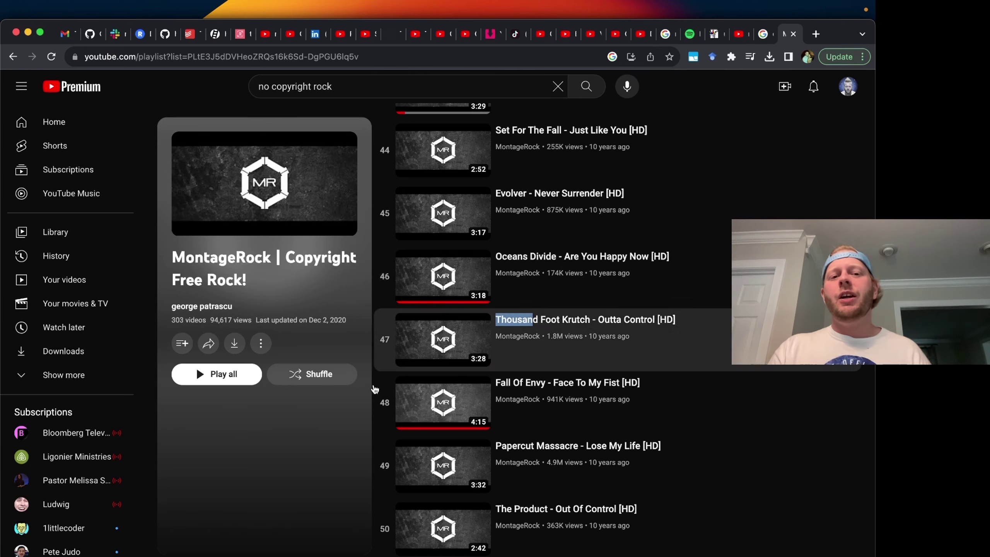
click(235, 470)
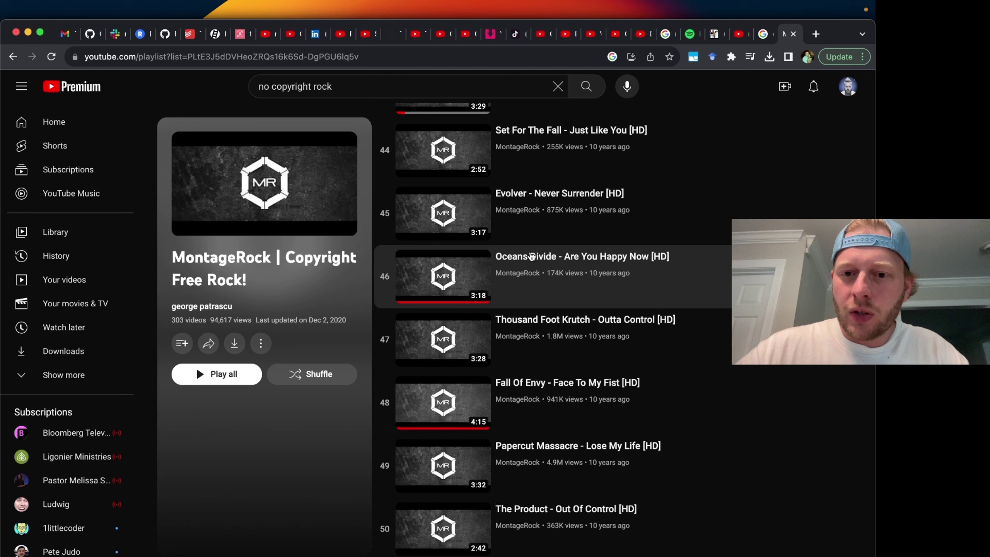
Open Thousand Foot Krutch's Outta Control in a new tab and expand its description
super+click(553, 319)
key(ctrl+Tab)
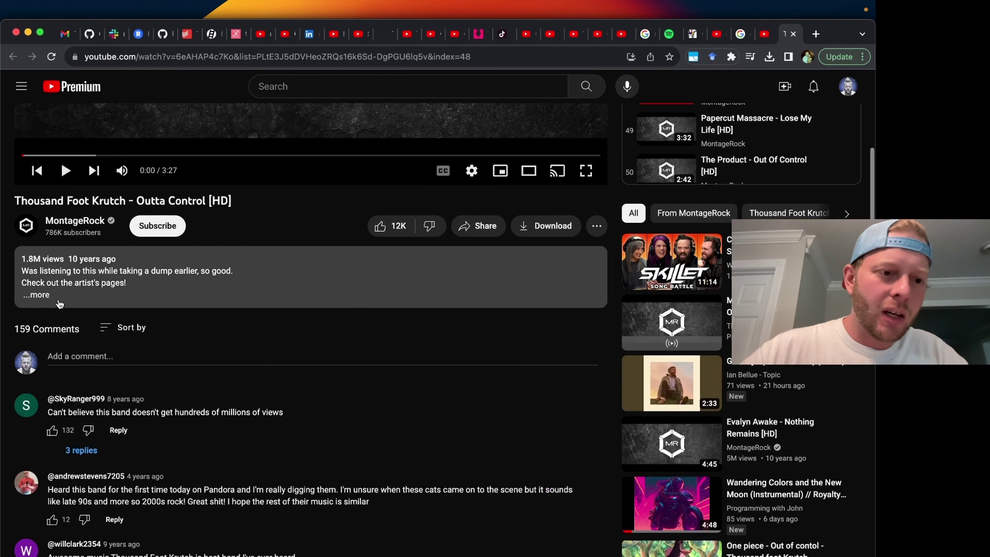
click(46, 300)
Expand the LICENSES row and highlight the song's full license list
scroll(153, 354, down, 3)
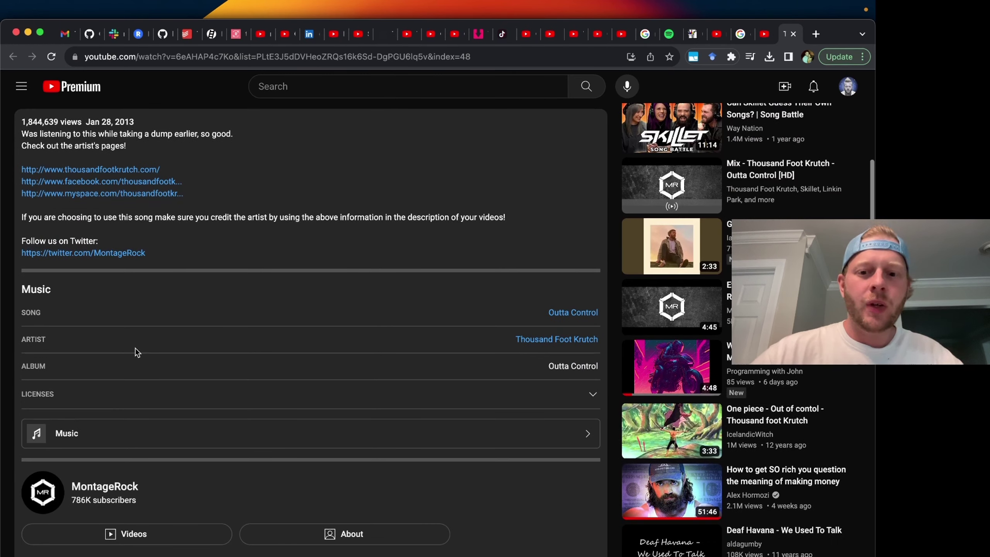
click(593, 394)
triple_click(279, 414)
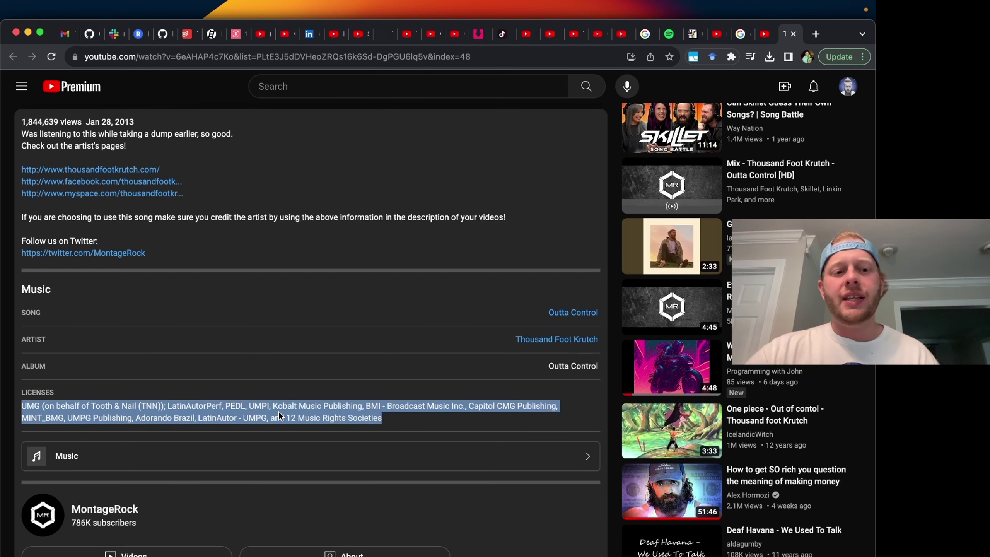
click(288, 413)
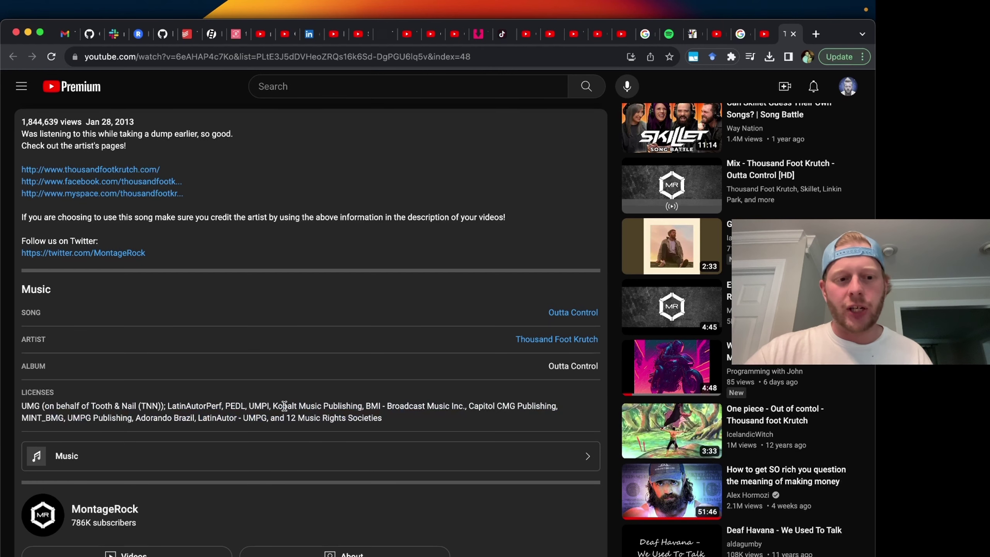
scroll(284, 406, up, 10)
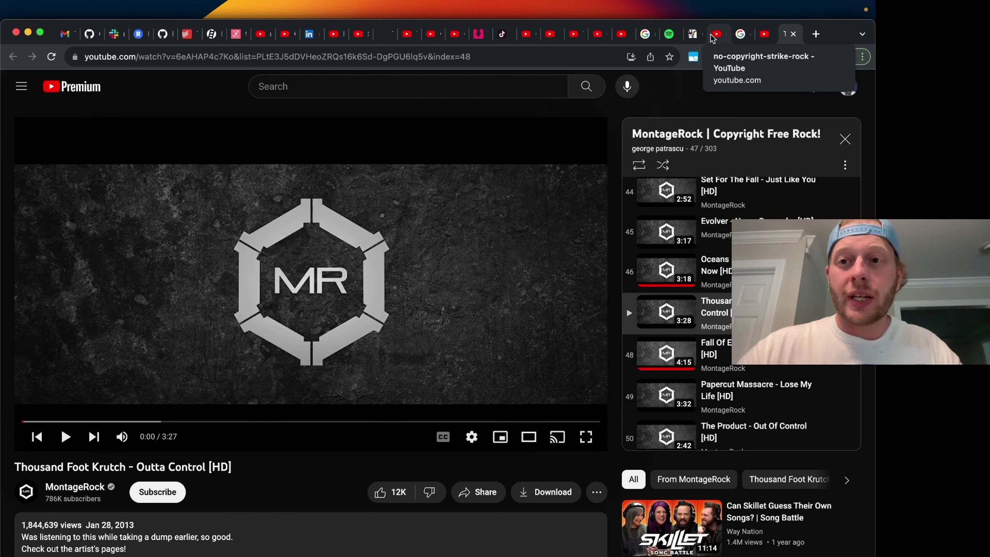
View Metallica's artist page on Spotify, then bring up the Enter Sandman upload in Studio
click(670, 34)
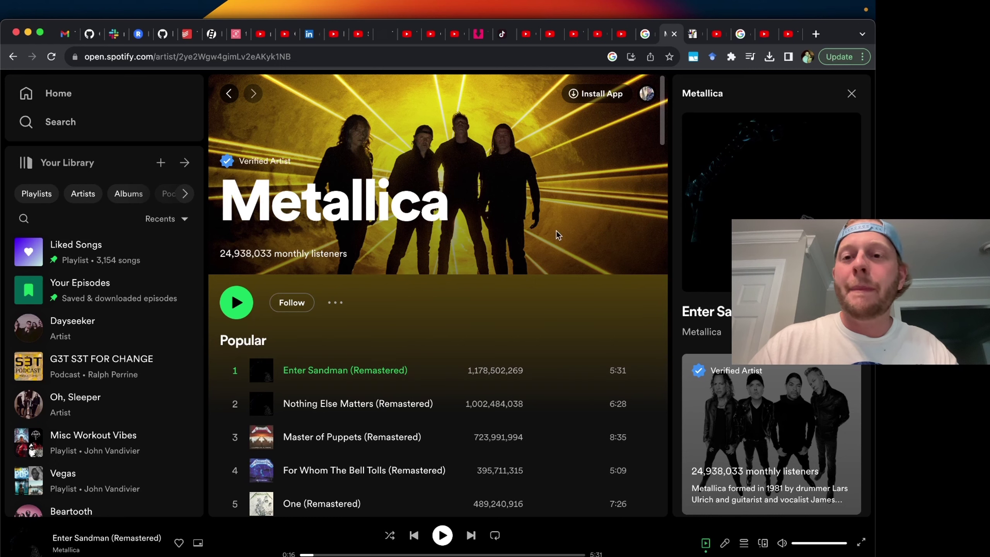
click(596, 34)
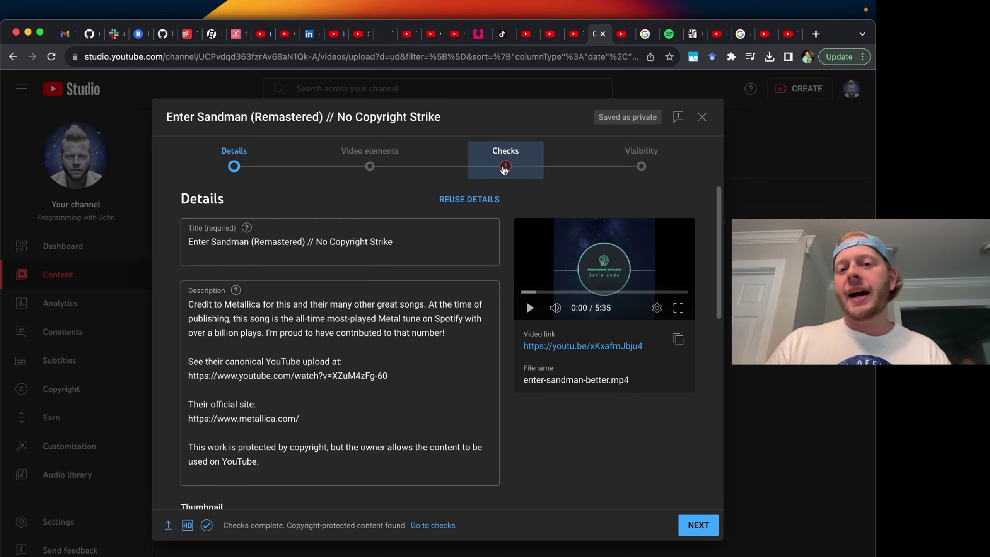
Check the upload's Copyright result and highlight the copyright-protected content message
click(505, 169)
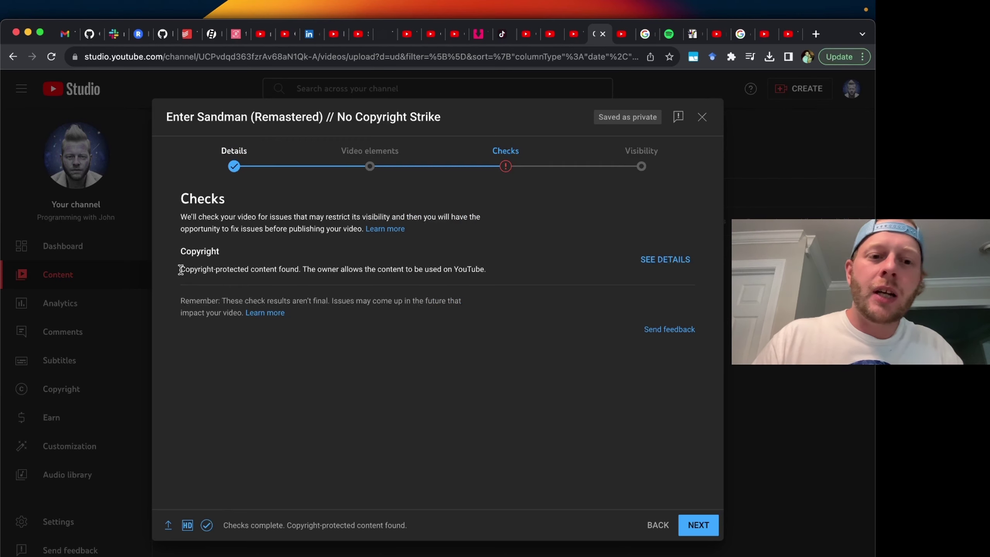
drag(181, 269, 494, 269)
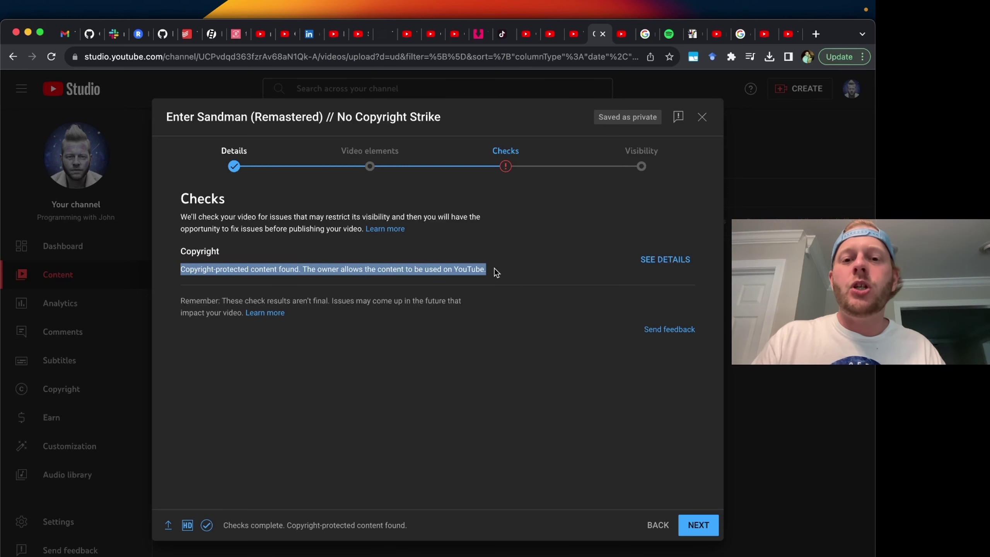
click(494, 271)
Go back to Details and highlight 'No Copyright Strike' in the video title
click(233, 151)
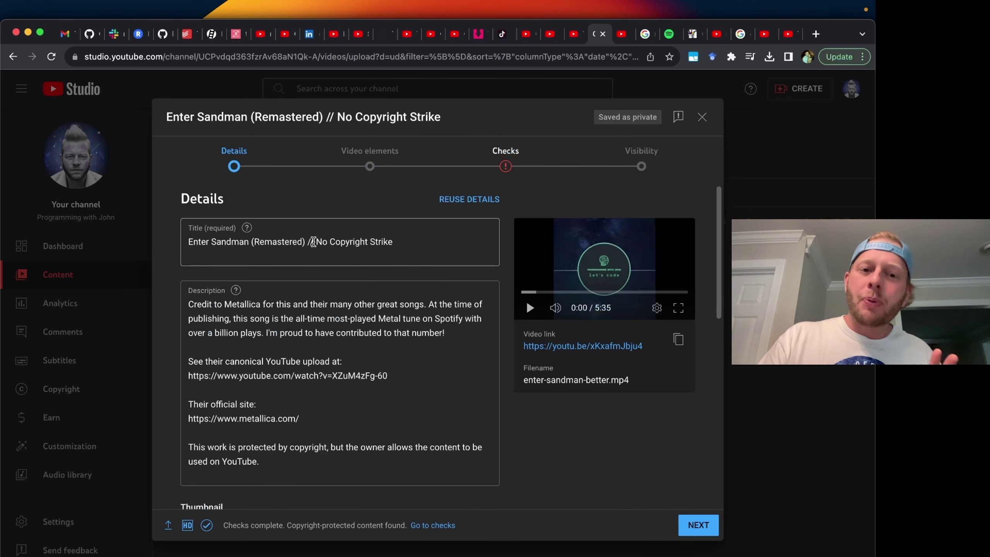
drag(314, 242, 409, 238)
click(408, 245)
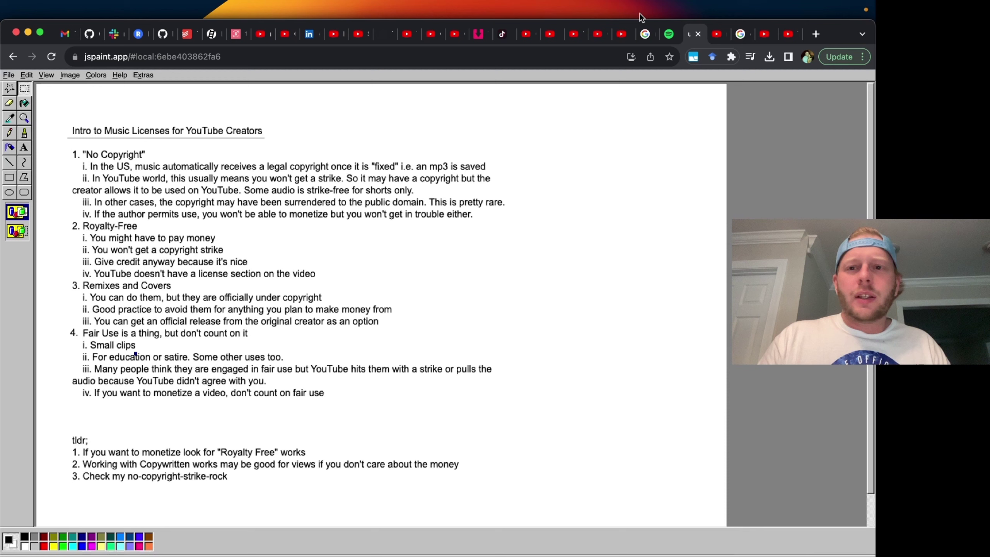
Switch to the no-copyright-strike-rock playlist and scroll through its tracks
click(717, 34)
click(253, 271)
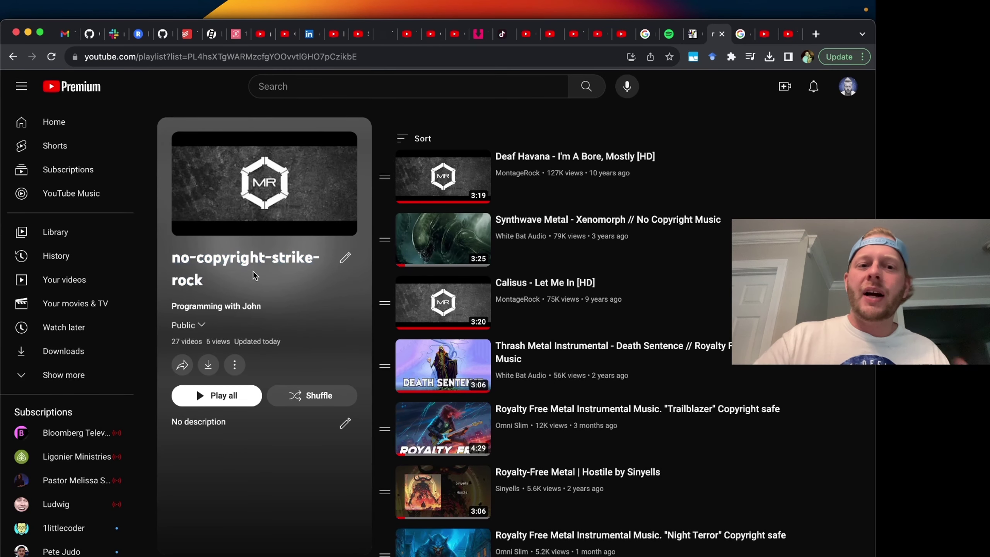
scroll(678, 199, down, 15)
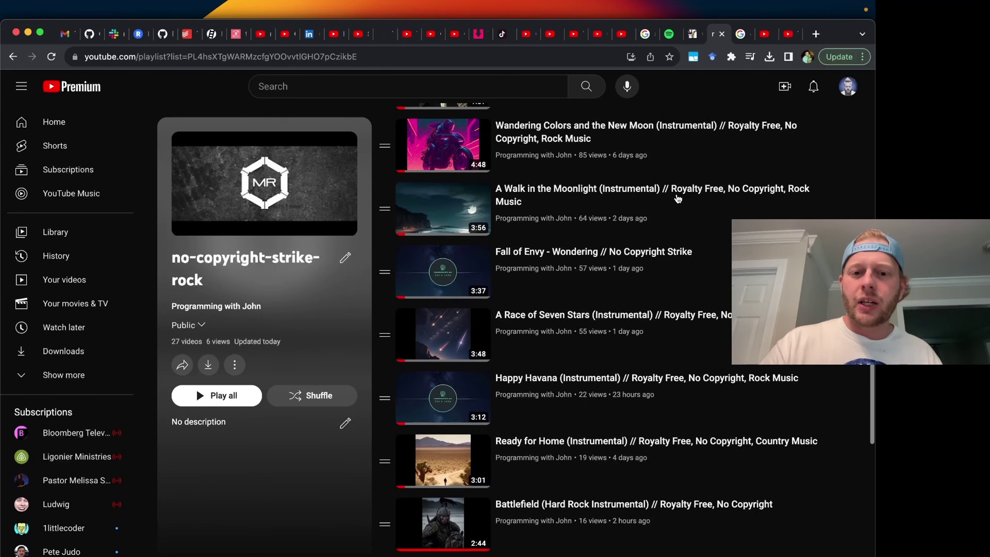
scroll(679, 199, up, 20)
scroll(678, 199, down, 1)
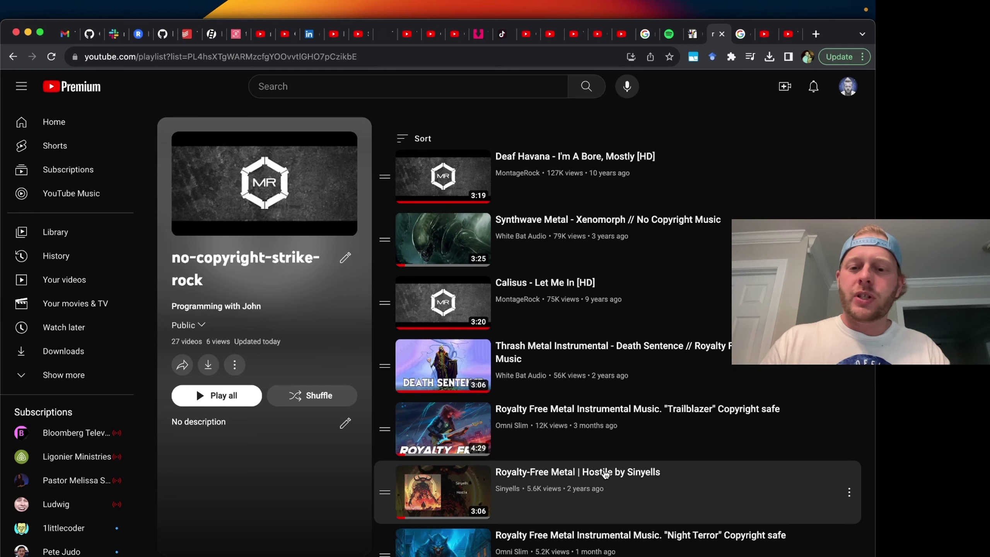
Open the royalty-free Trailblazer track and read through its expanded description
click(589, 413)
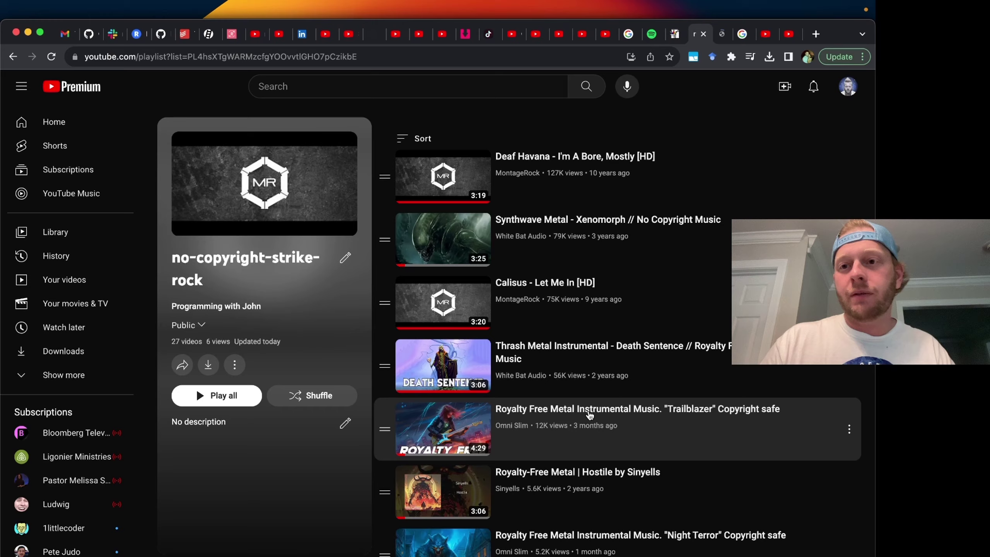
click(271, 406)
scroll(270, 407, down, 4)
scroll(270, 408, down, 3)
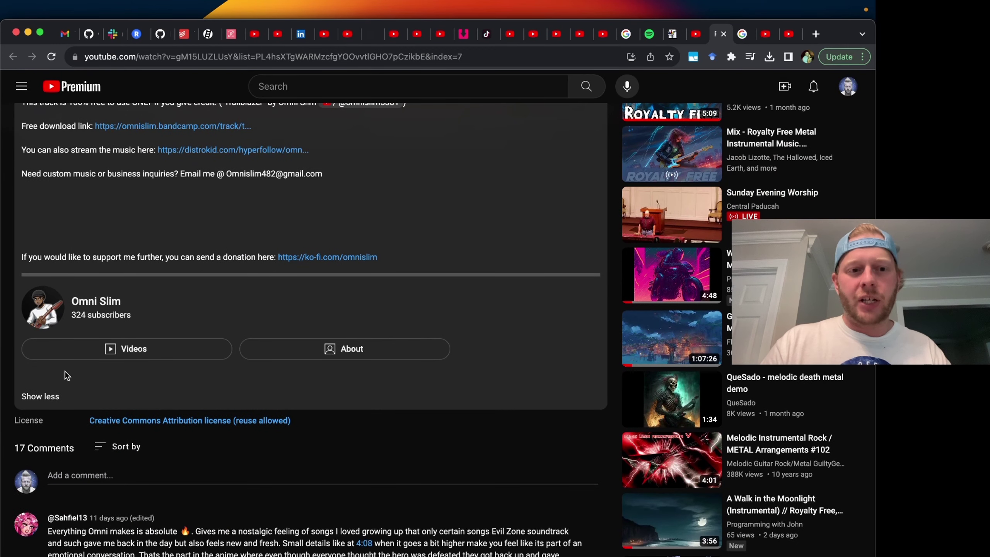
scroll(509, 218, up, 6)
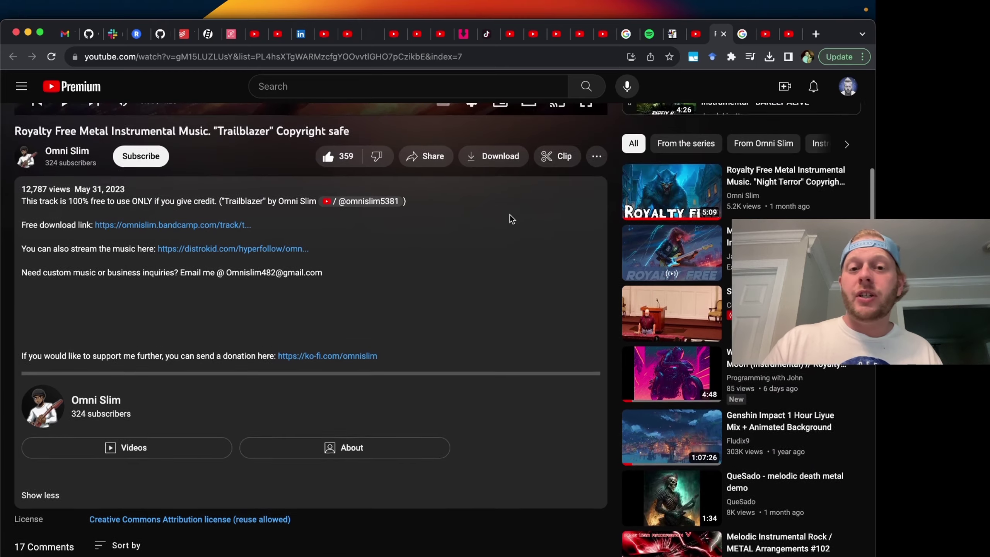
scroll(377, 245, up, 3)
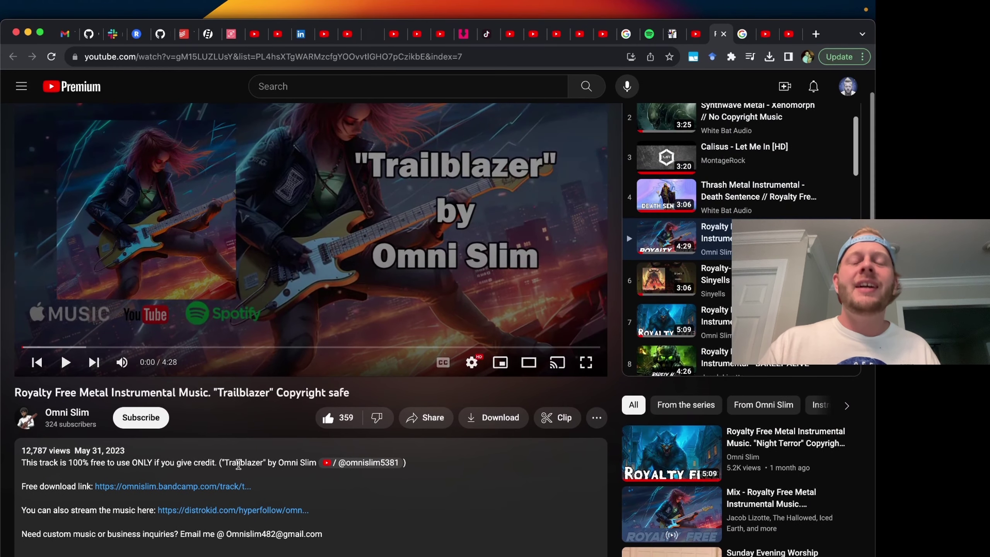
scroll(238, 468, down, 9)
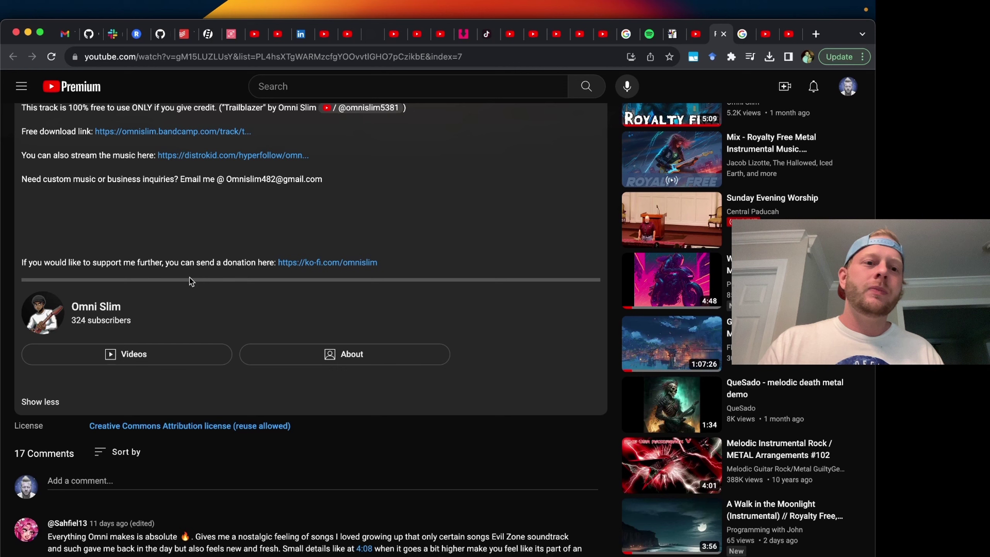
scroll(189, 277, up, 10)
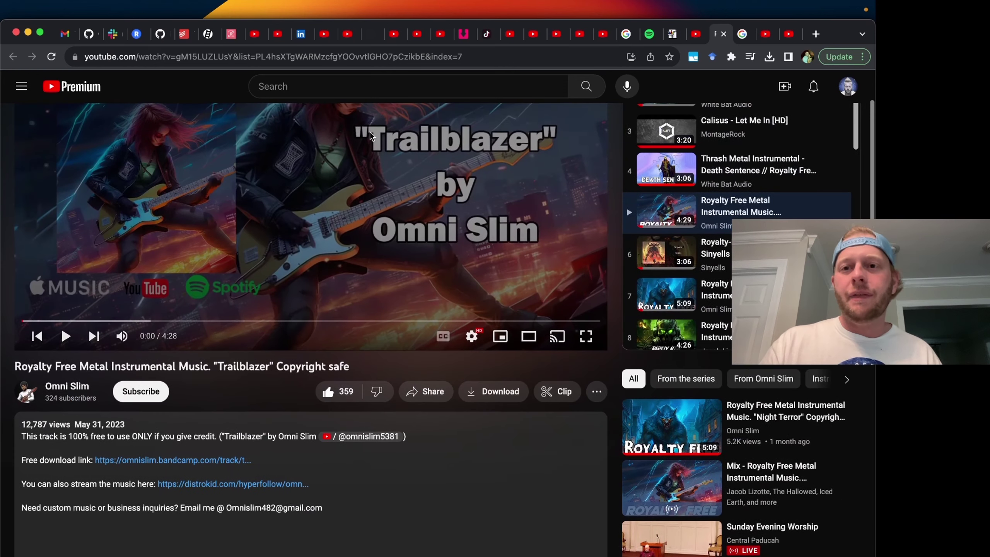
Glance at the Studio check results, then highlight Trailblazer's free-with-credit sentence
click(580, 34)
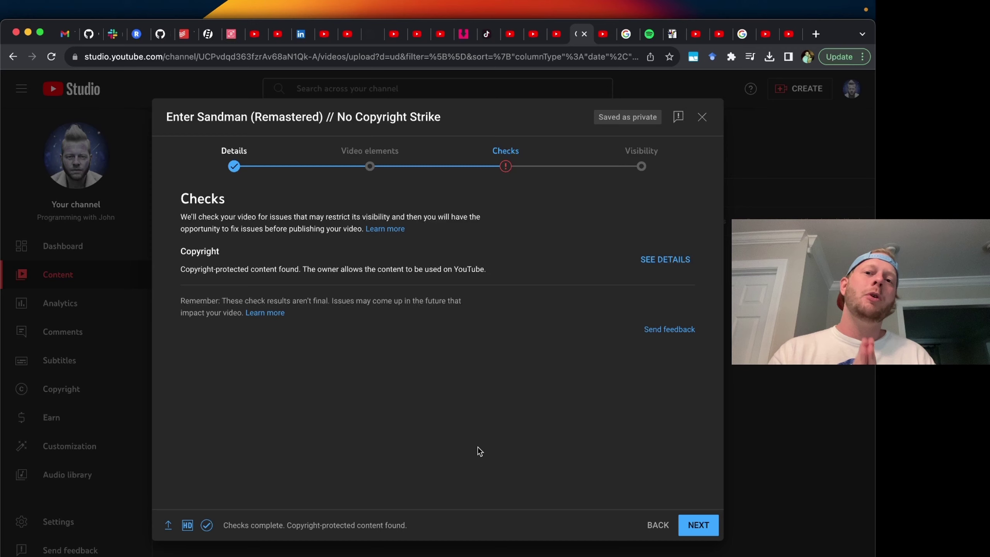
click(720, 34)
scroll(403, 441, up, 2)
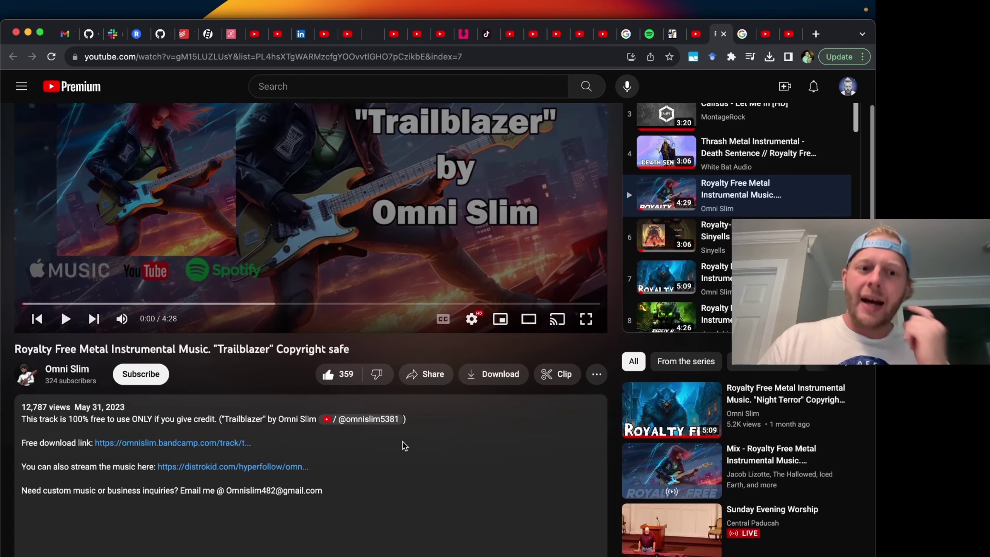
scroll(459, 488, up, 4)
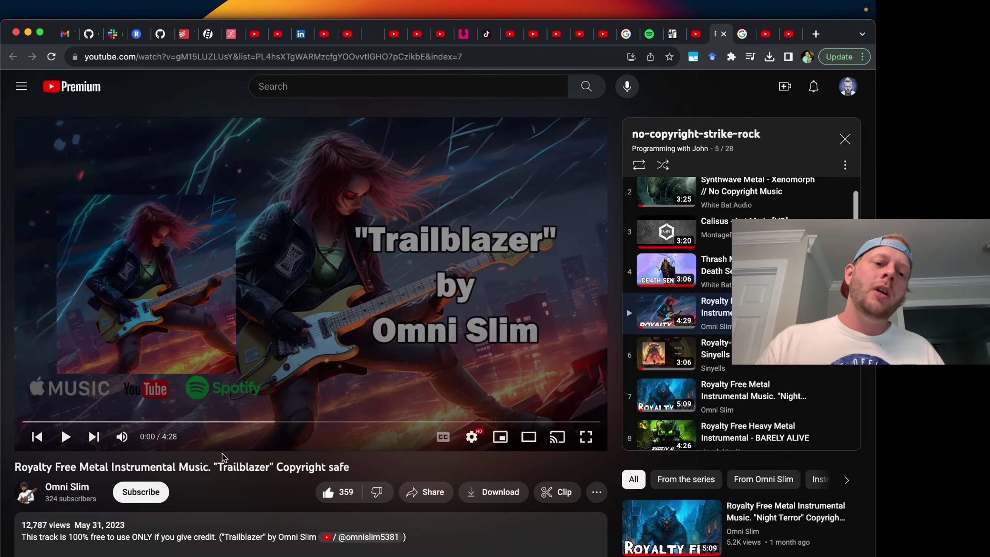
scroll(223, 457, down, 3)
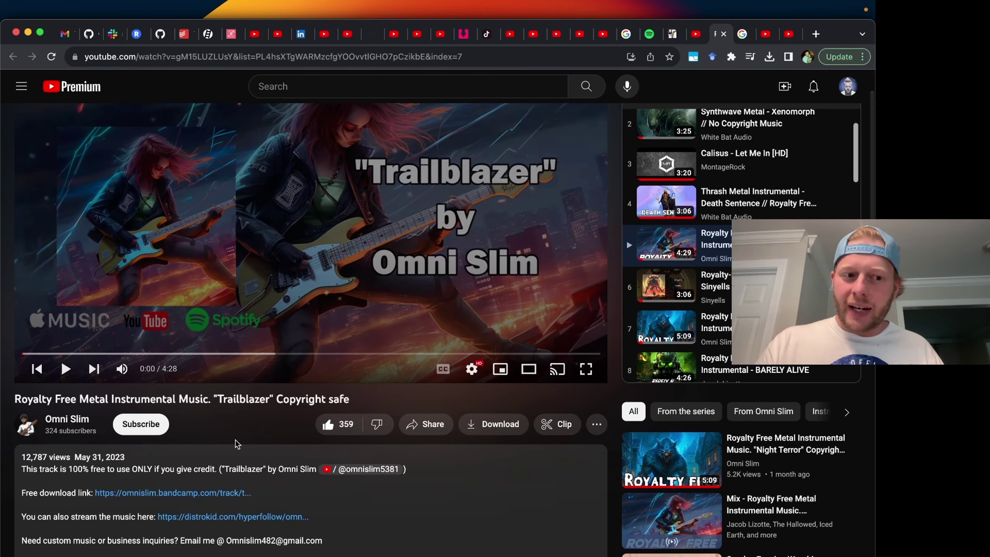
scroll(245, 431, down, 2)
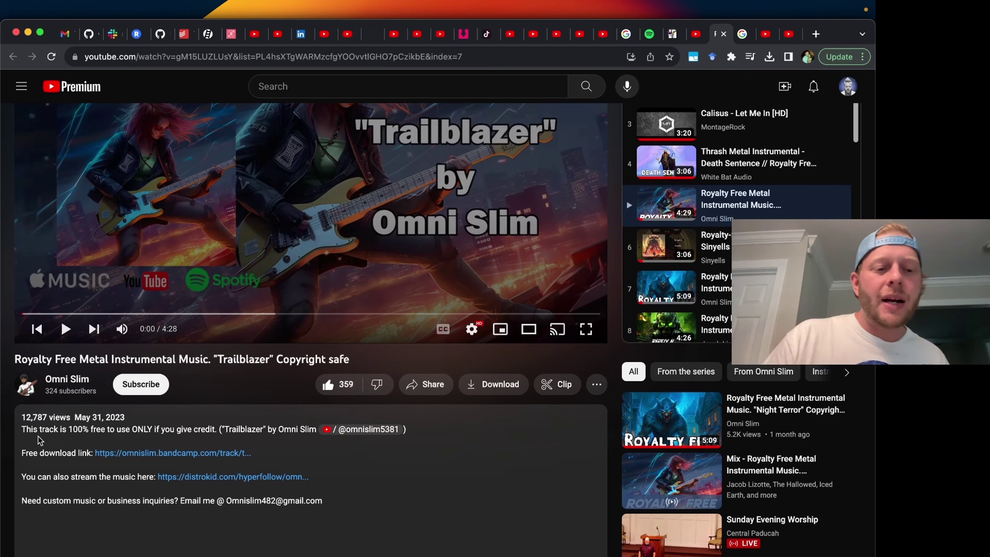
drag(22, 428, 215, 430)
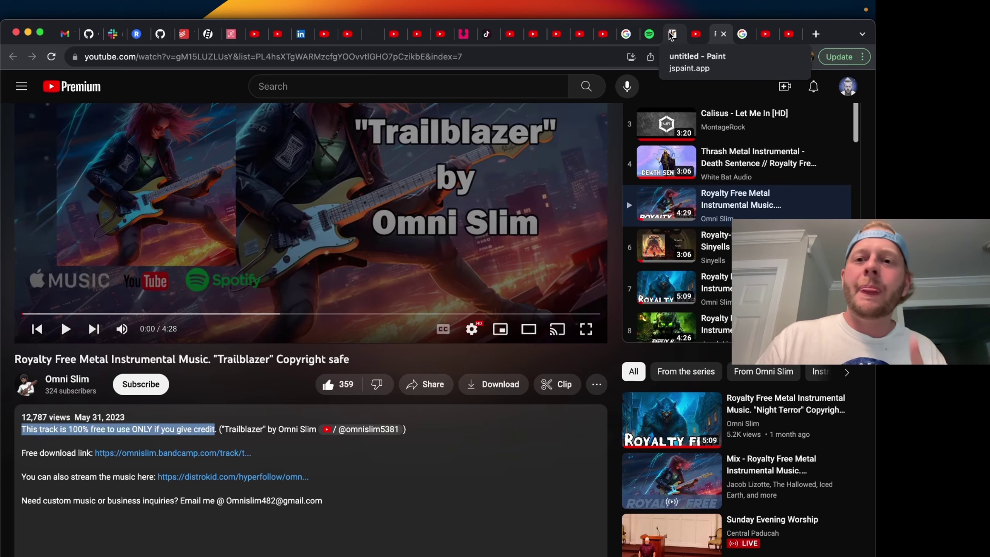
Play BARELY ALIVE, track 8 of the no-copyright-strike-rock playlist, and scroll its description
click(695, 34)
scroll(688, 314, down, 8)
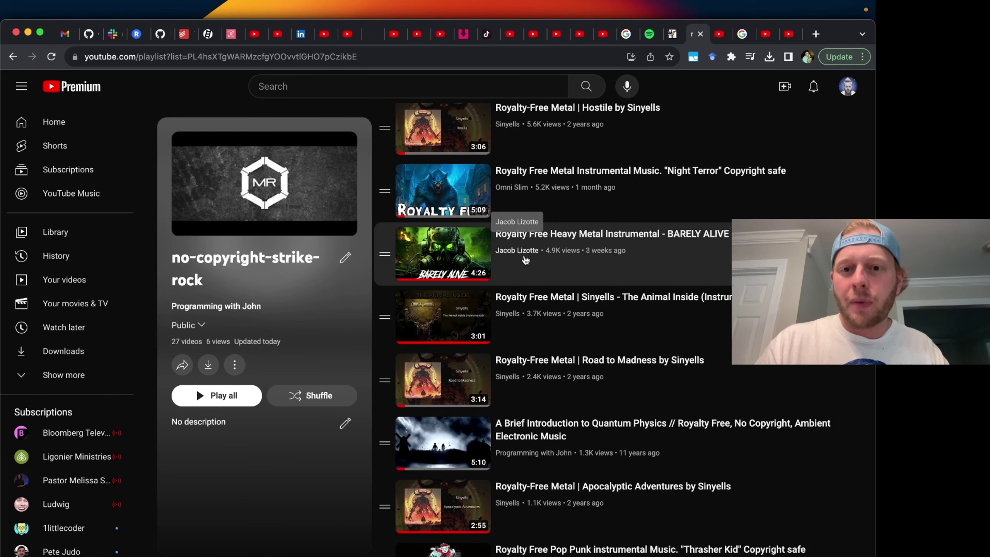
click(543, 242)
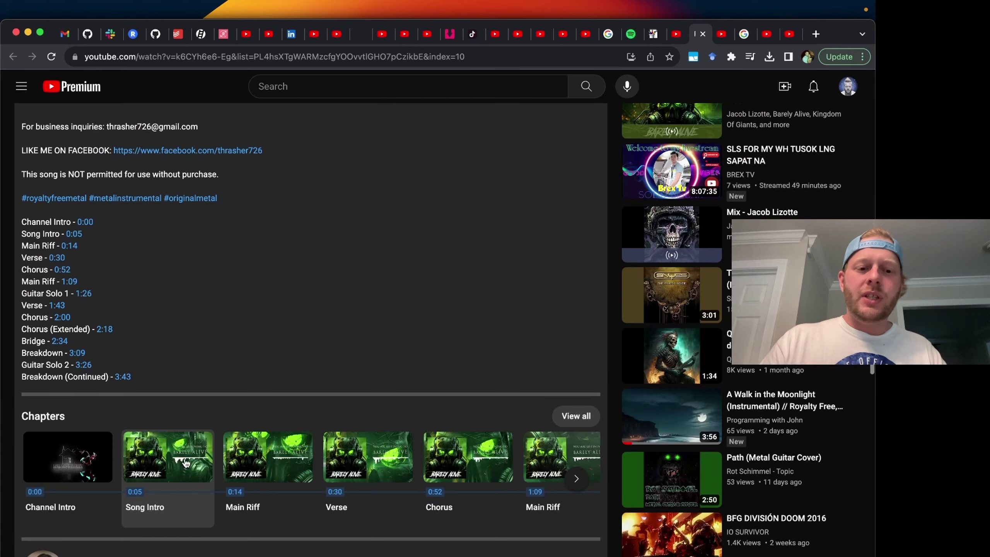
scroll(188, 435, down, 4)
scroll(406, 321, up, 10)
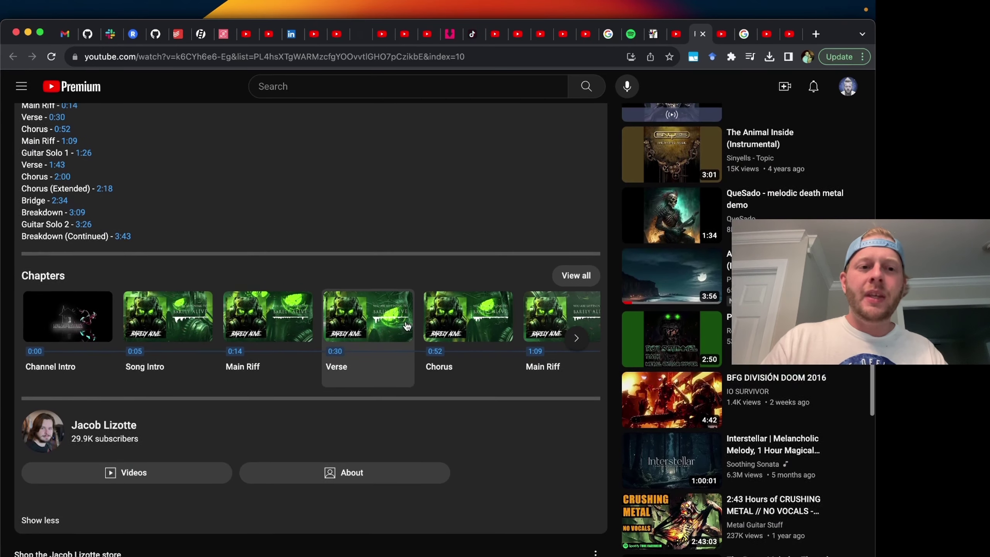
scroll(406, 321, up, 6)
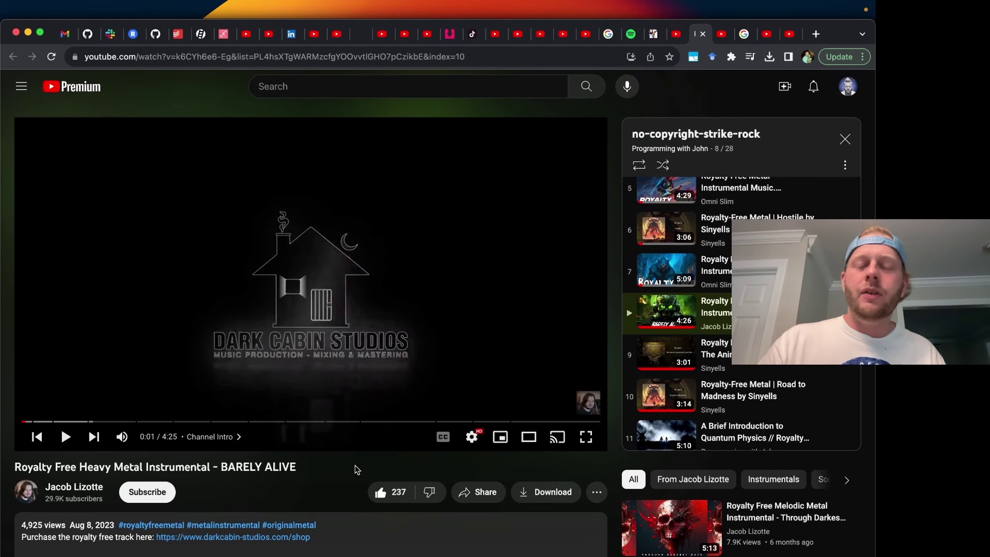
scroll(331, 434, down, 4)
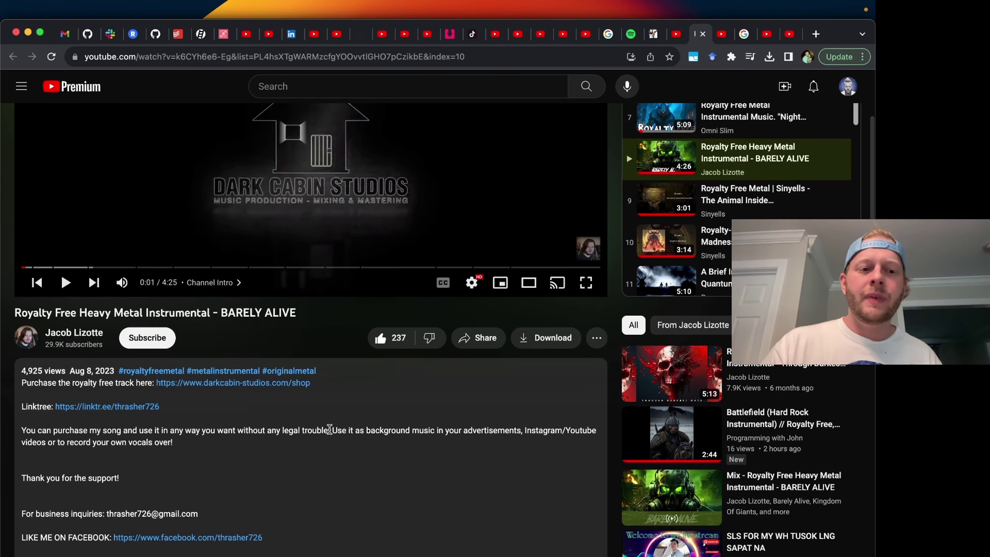
scroll(330, 434, down, 1)
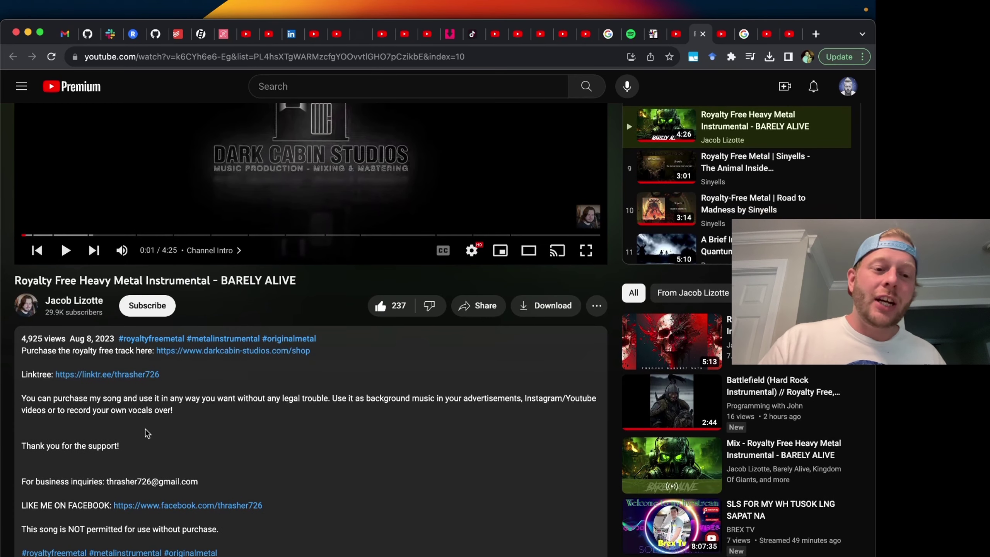
Highlight the usage-terms paragraph requiring purchase before use
drag(182, 384, 268, 402)
click(268, 402)
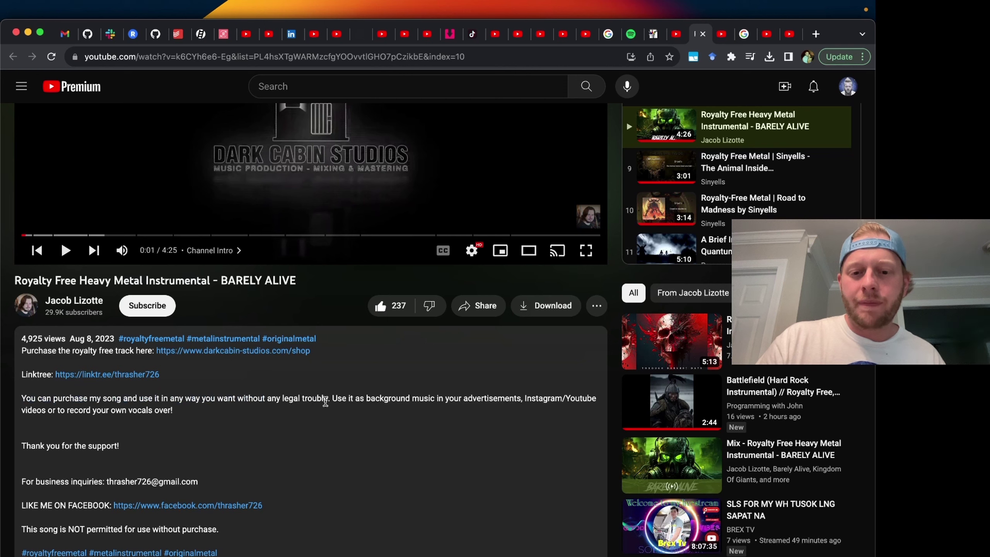
triple_click(324, 400)
click(324, 423)
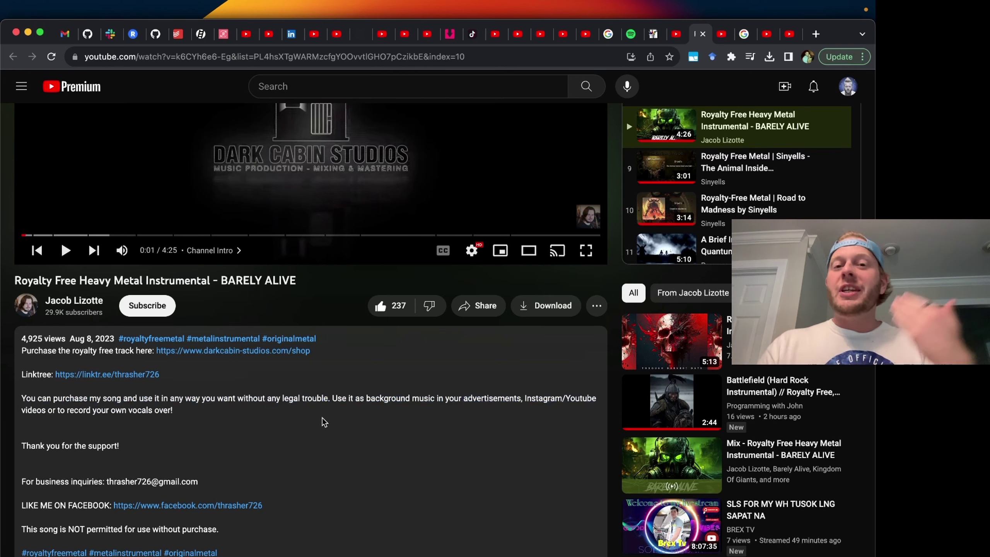
scroll(324, 422, up, 4)
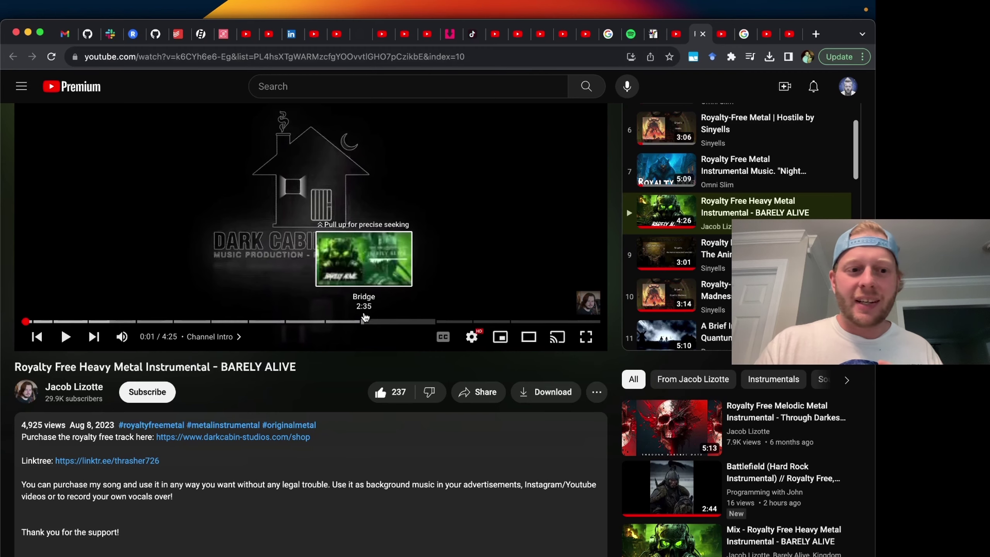
scroll(365, 318, up, 4)
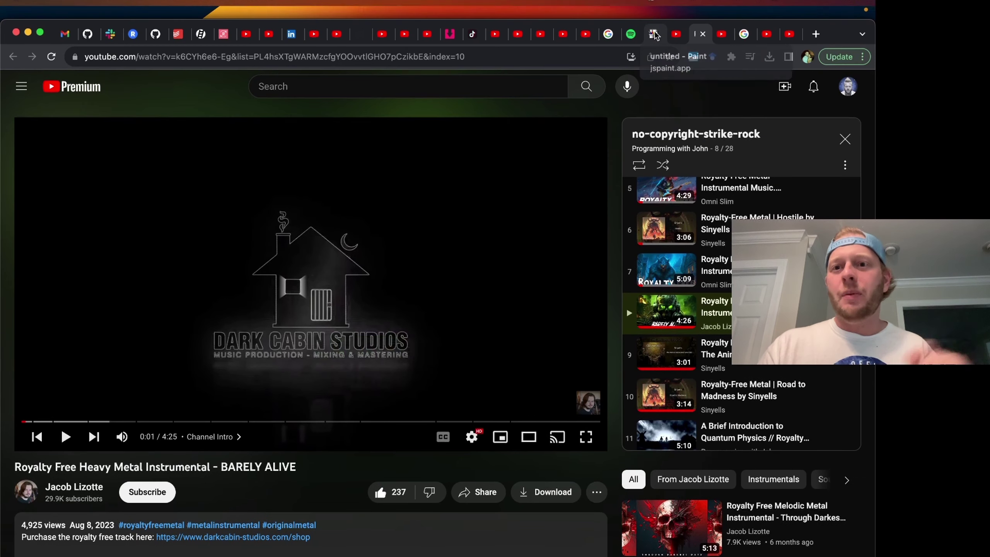
scroll(409, 487, down, 8)
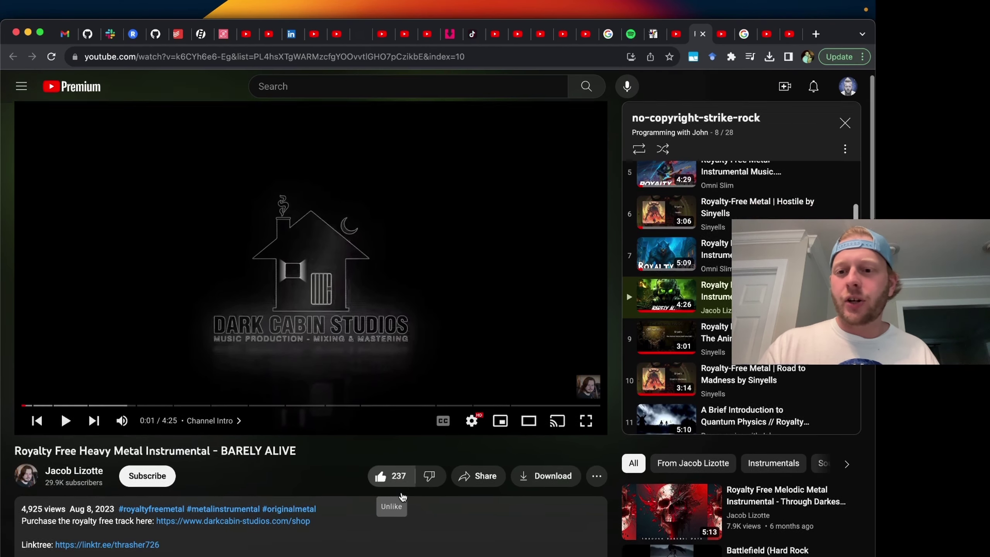
scroll(403, 496, up, 8)
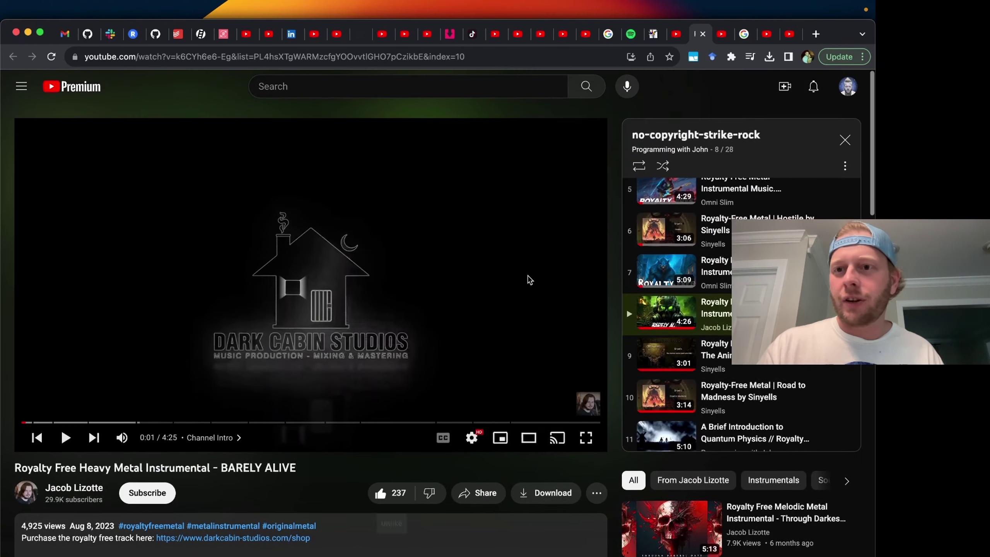
Return to the JS Paint notes, draw a trial underline under item 2.iv, then undo it
key(ctrl+shift+Tab)
key(ctrl+shift+Tab)
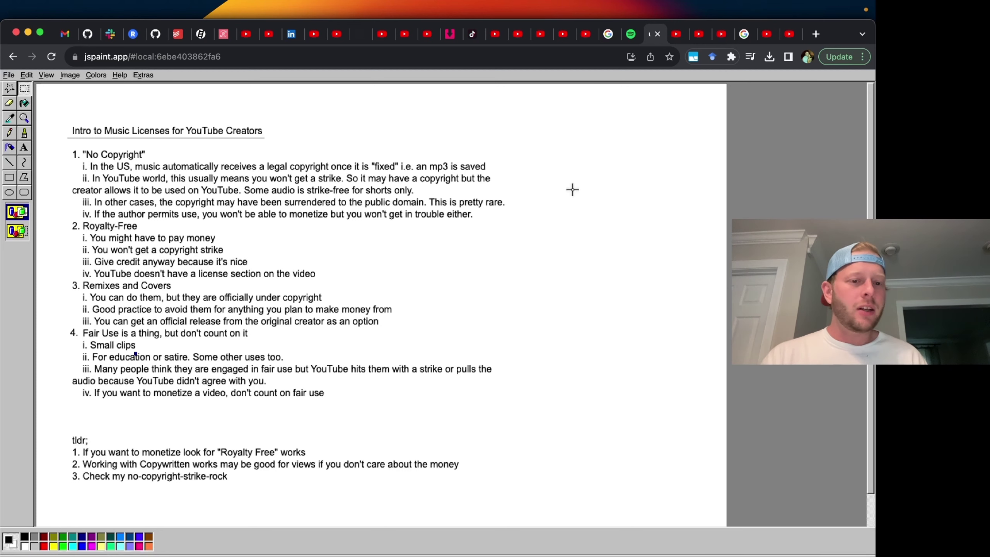
click(9, 162)
drag(73, 277, 332, 280)
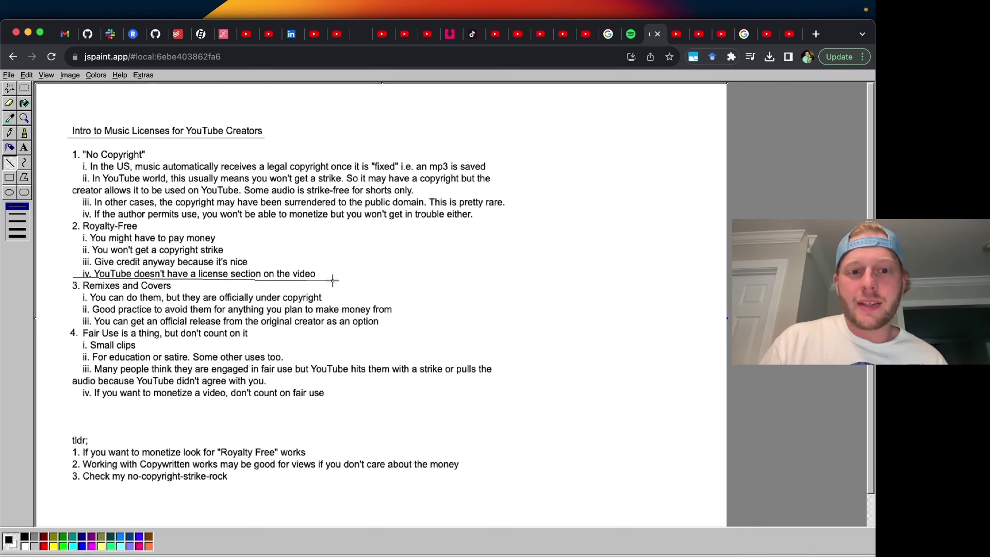
key(Escape)
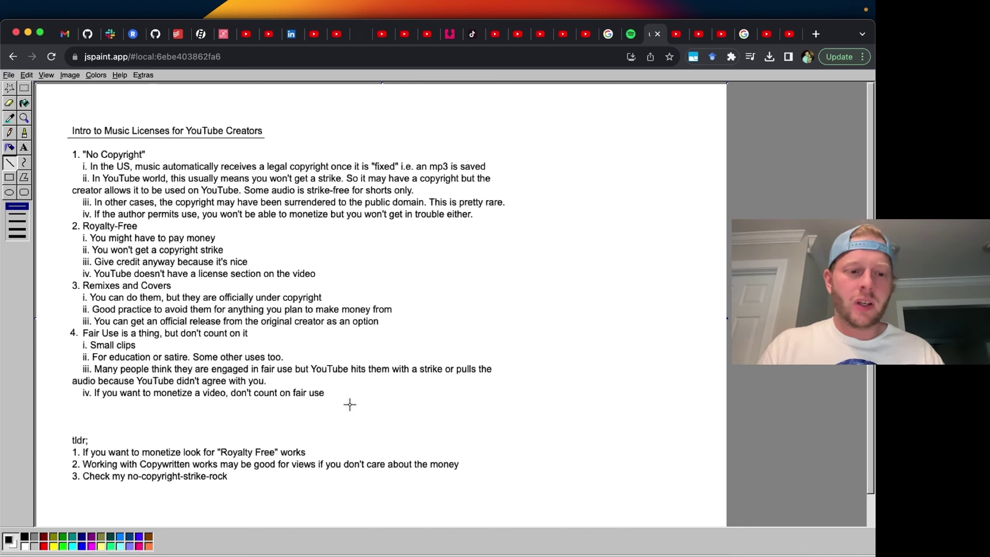
Underline the last fair use point, item 4.iv, then return to the no-copyright-strike-rock playlist
drag(69, 403, 362, 400)
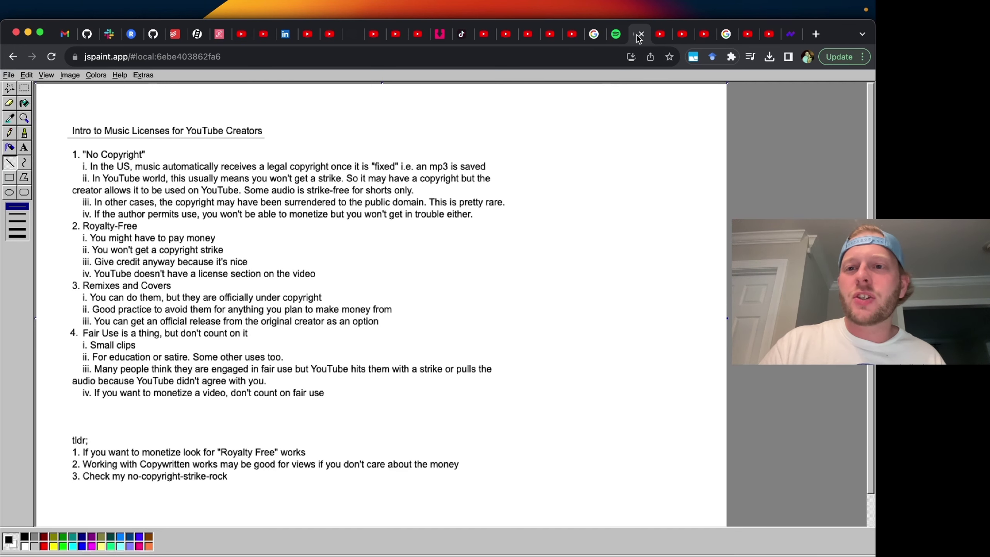
click(659, 36)
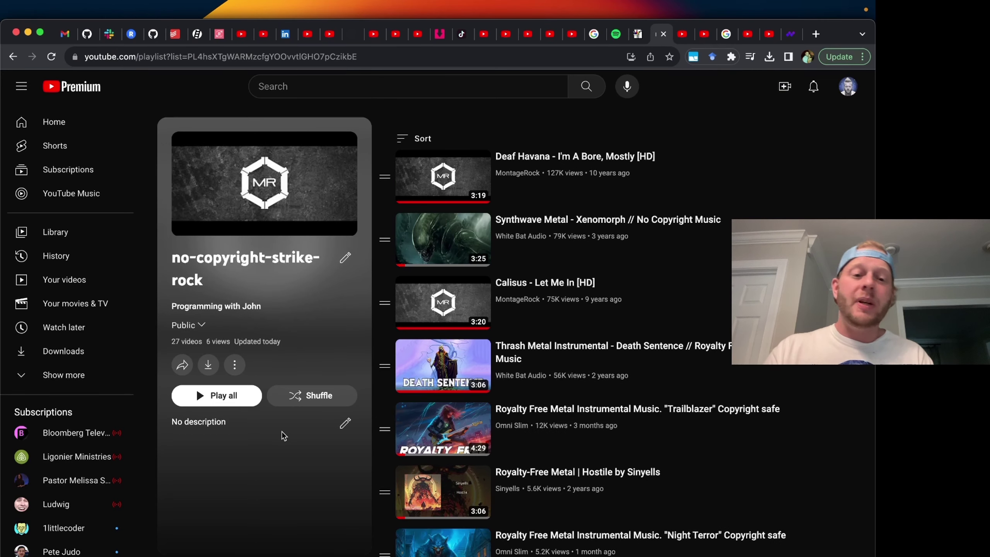